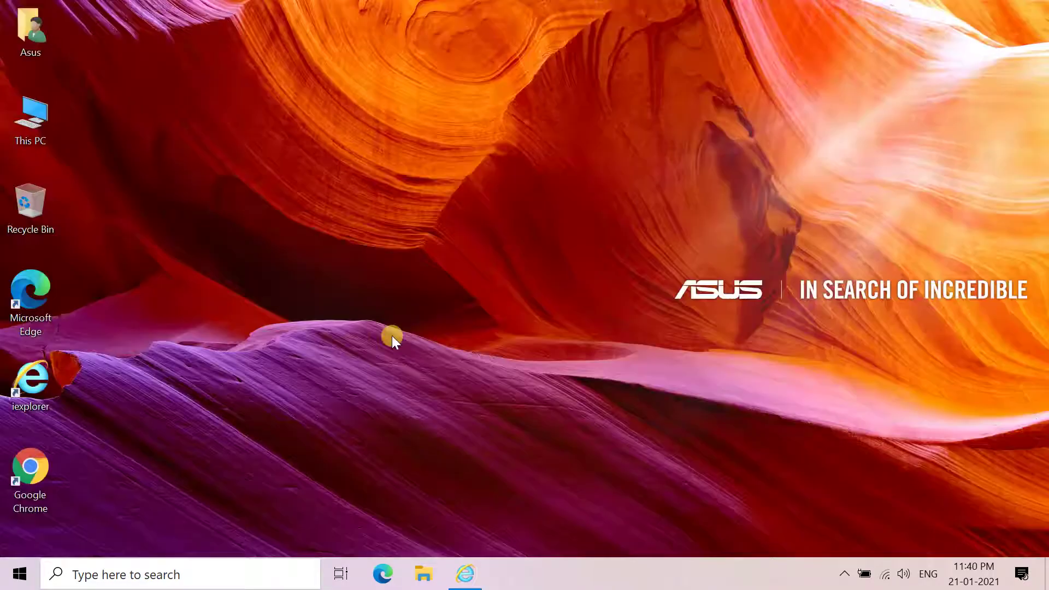
Step: Start Microsoft Edge and load the mozilla.org website
click(381, 574)
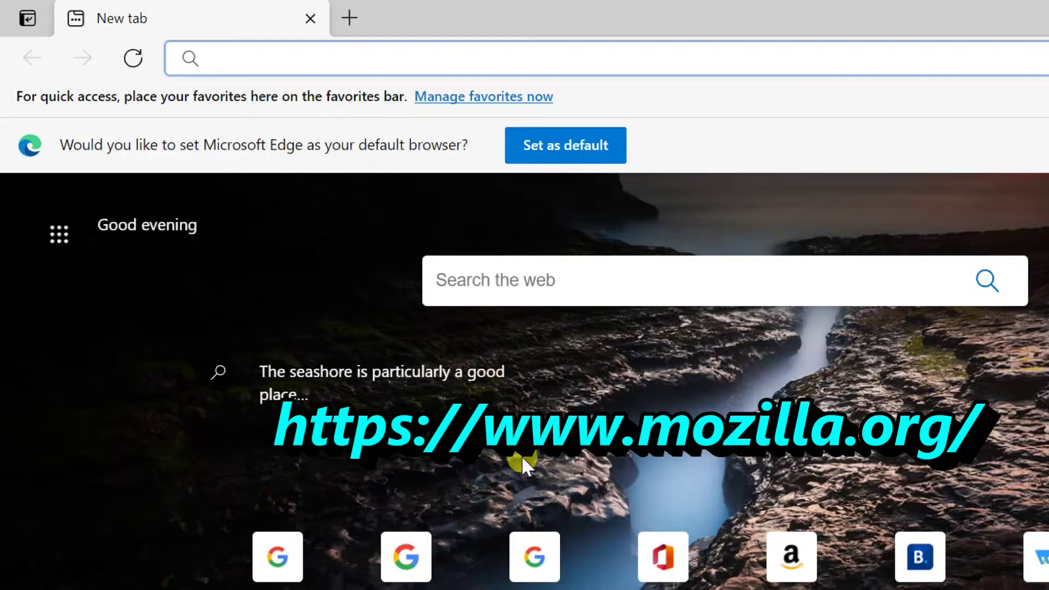
text(mozilla)
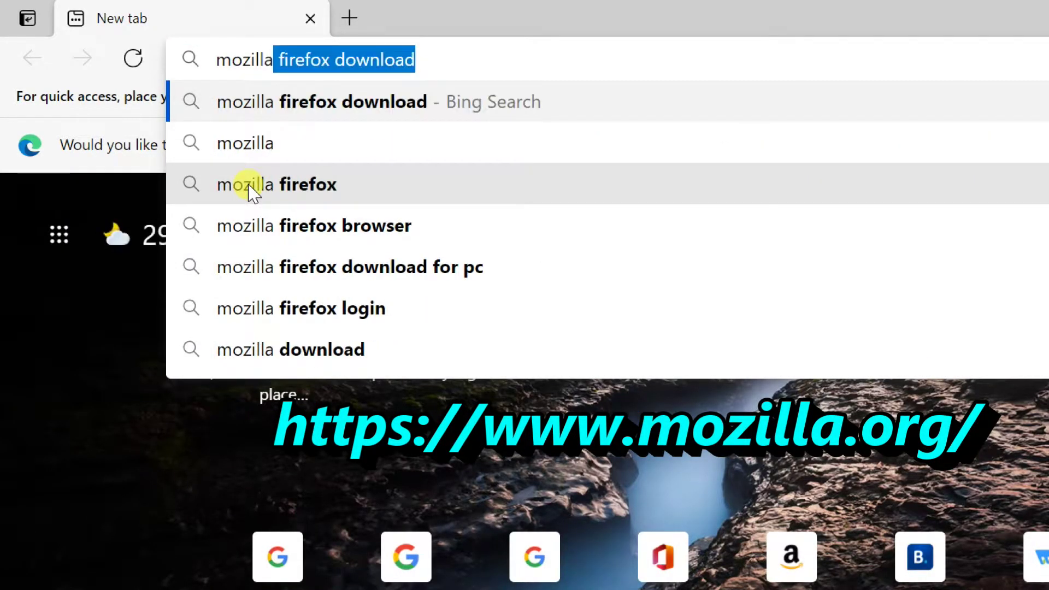
text(.org)
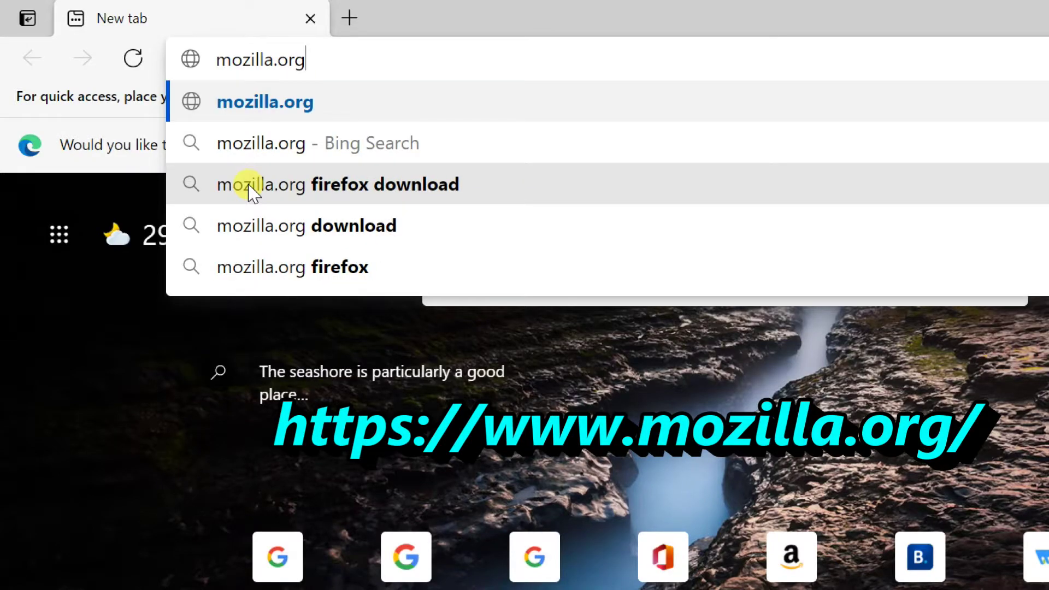
key(Return)
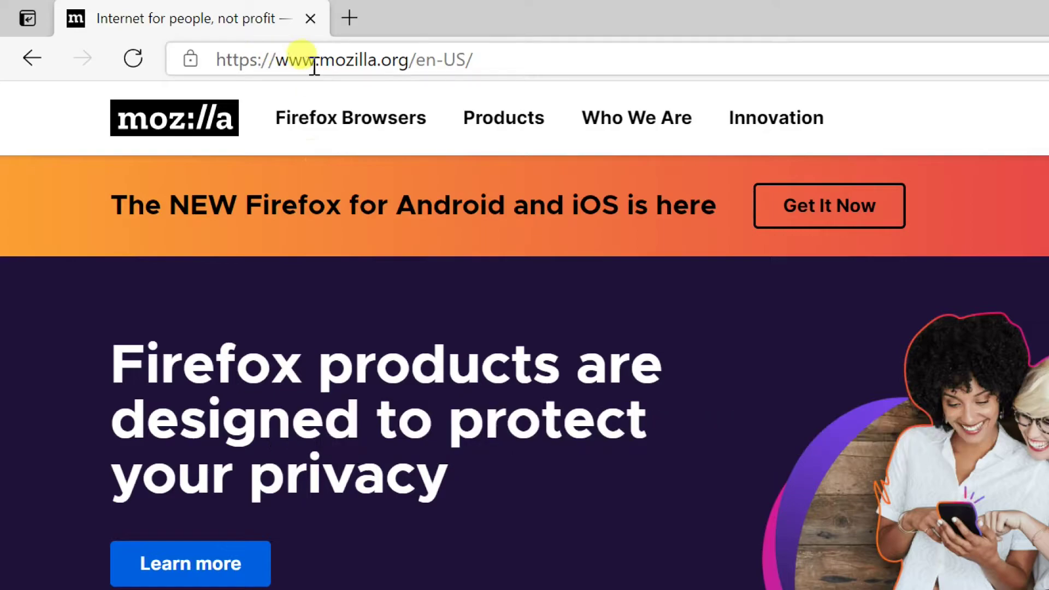
mouse_move(352, 119)
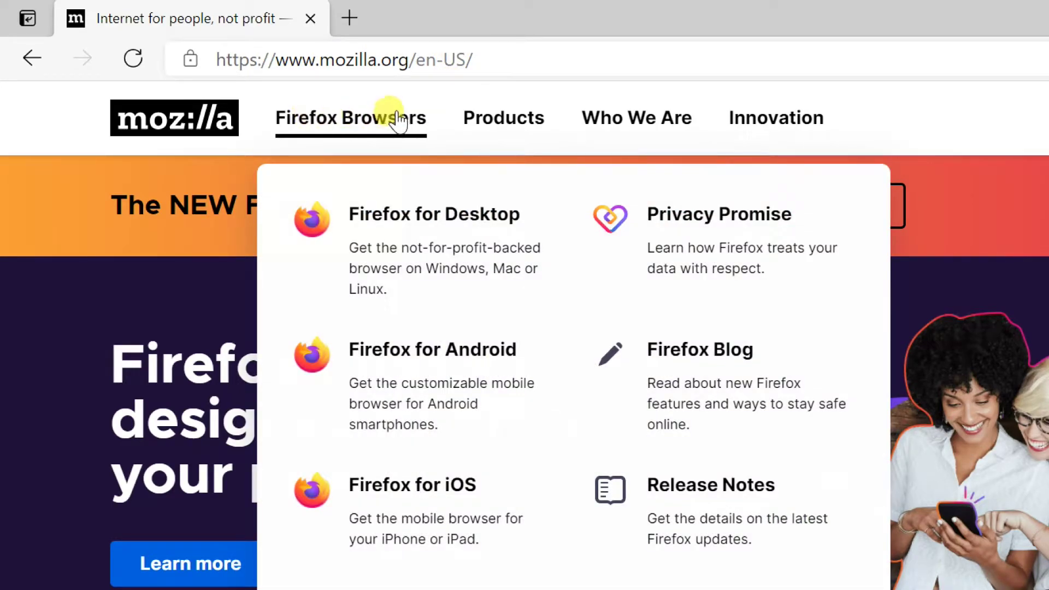
Step: Download the Firefox installer from the Firefox for Desktop page and run it
click(489, 230)
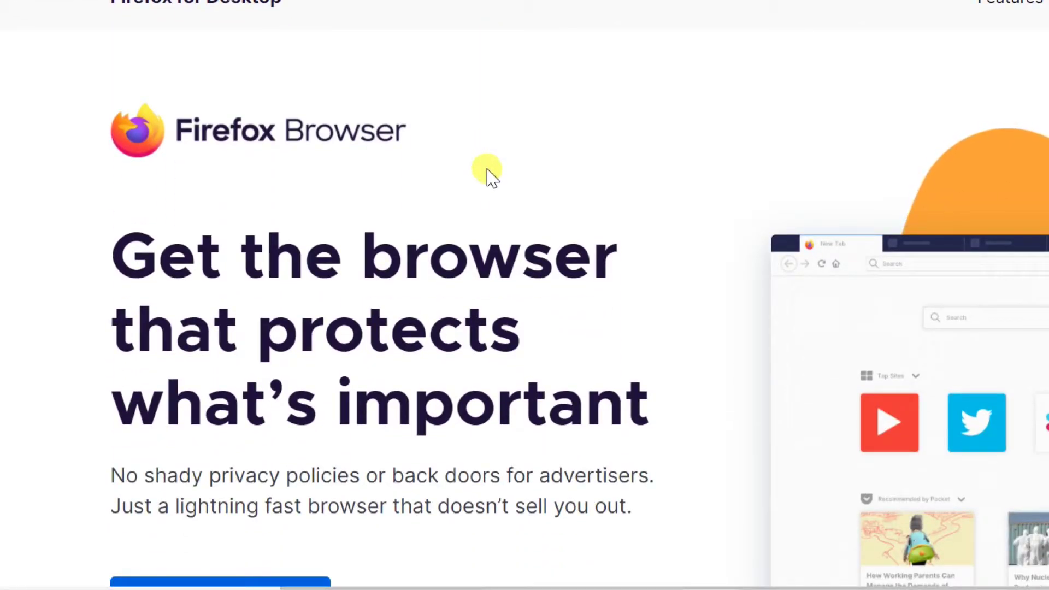
scroll(488, 168, down, 3)
scroll(488, 168, down, 2)
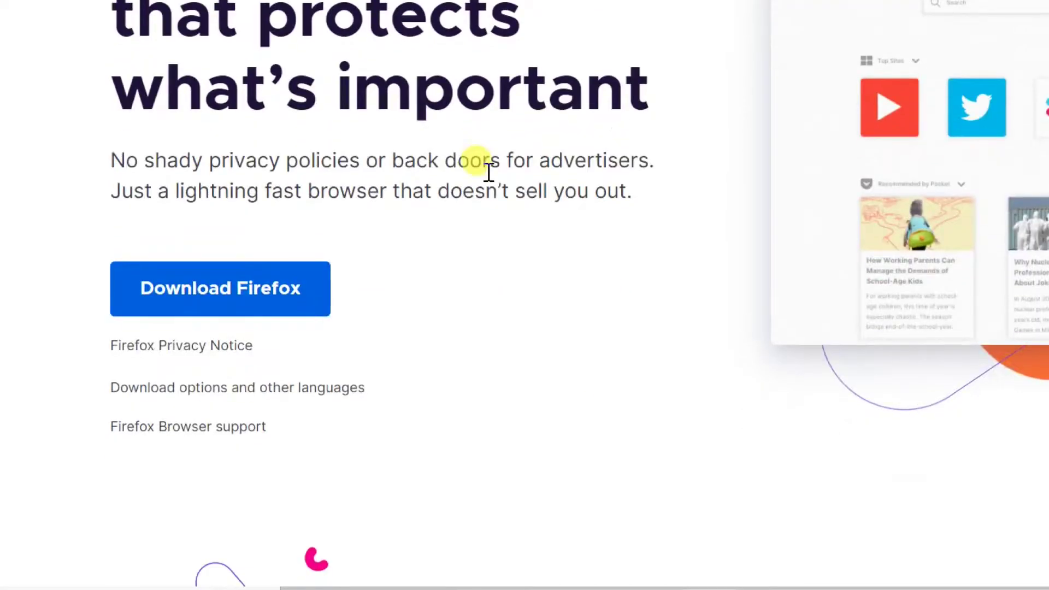
click(243, 289)
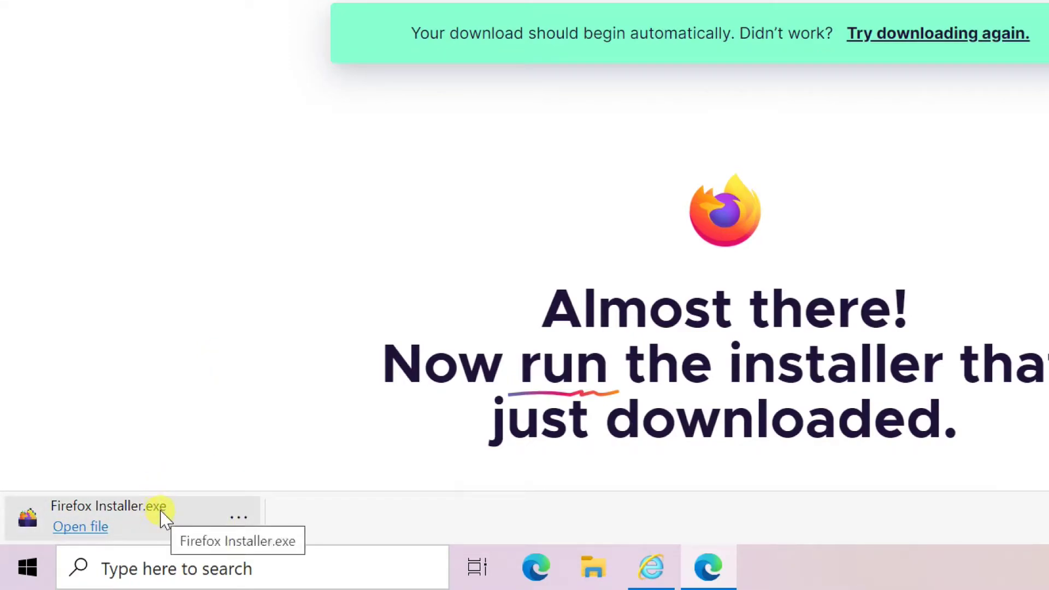
click(141, 521)
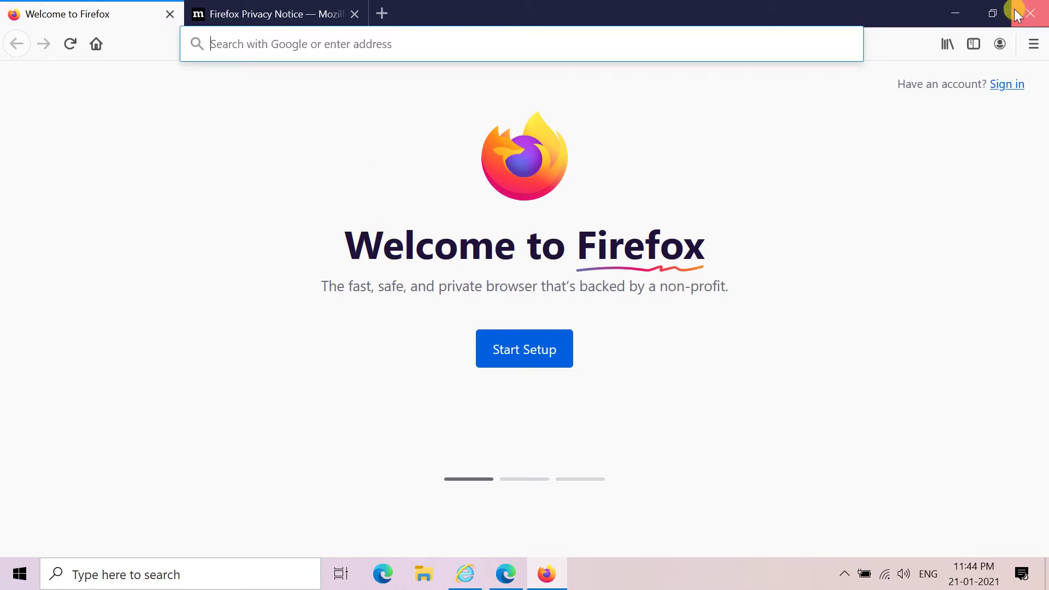
Step: Close the Firefox welcome window with all its tabs, then close Edge
click(1030, 13)
click(496, 314)
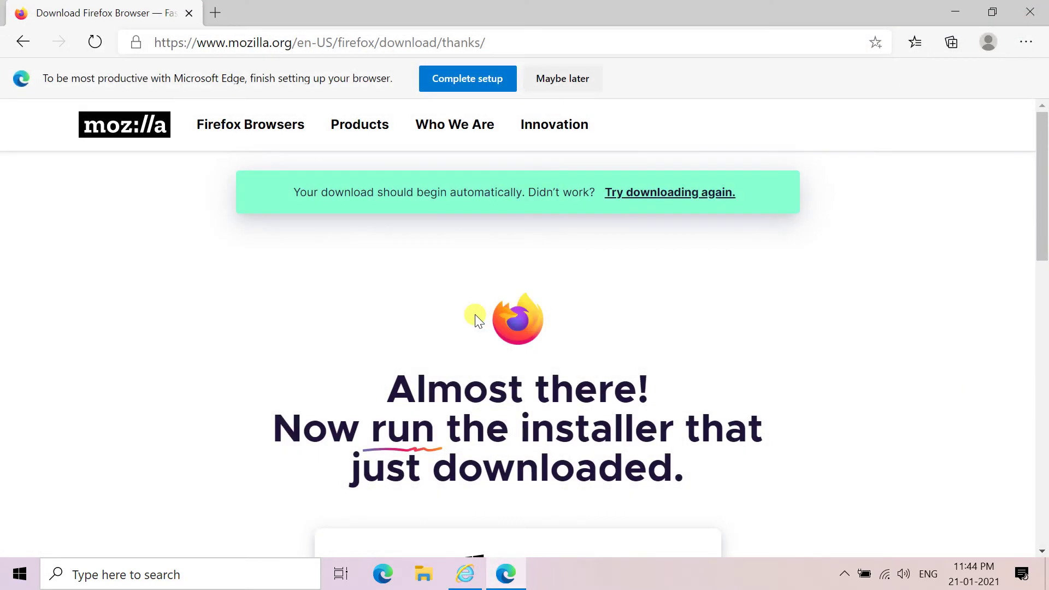
click(1031, 13)
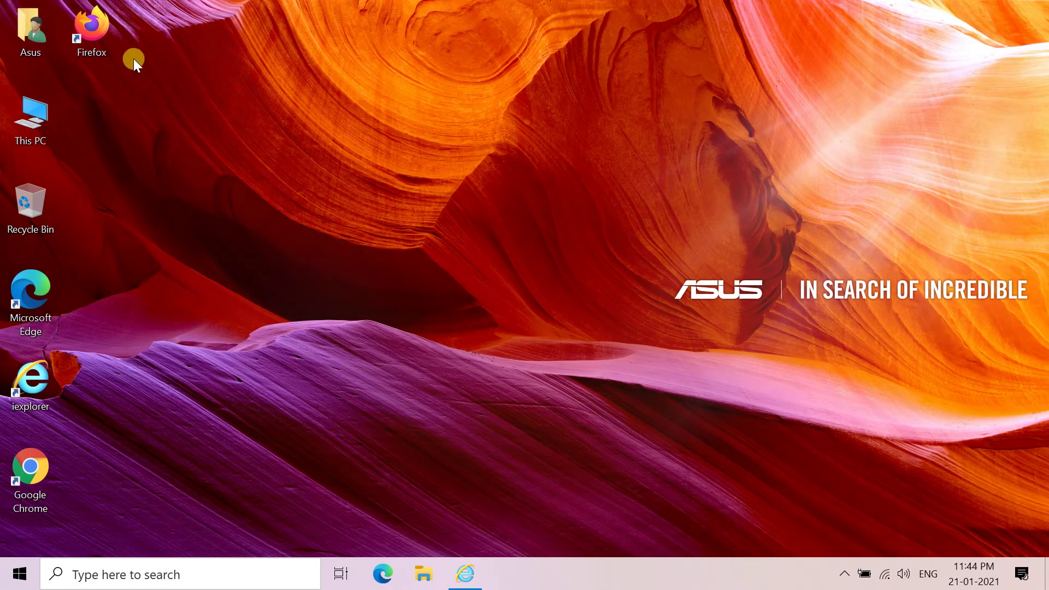
Step: Launch Firefox from its new desktop shortcut and decline the default-browser prompt
click(104, 34)
double_click(100, 39)
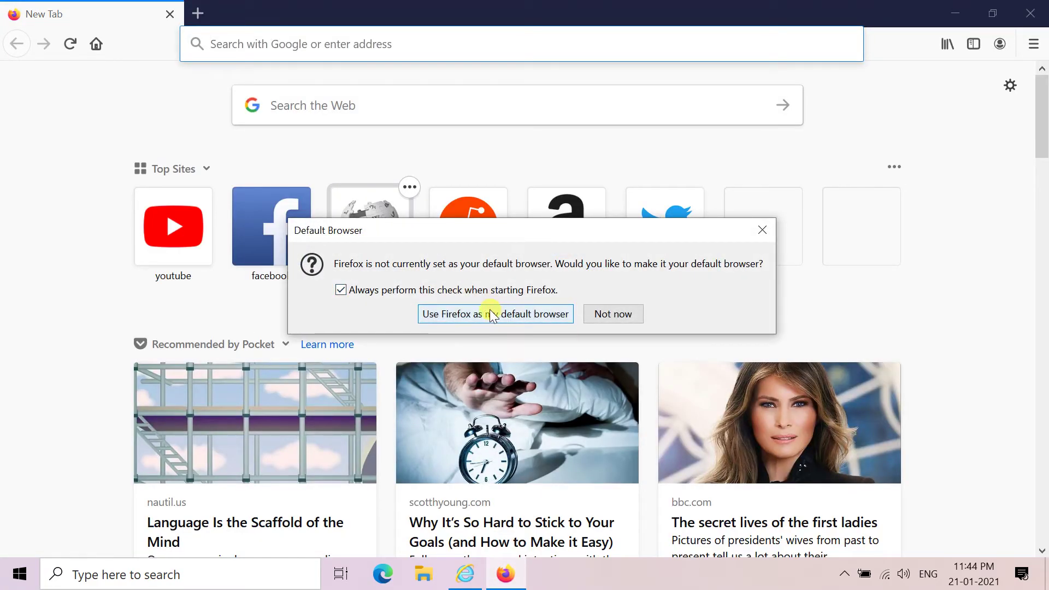
click(615, 316)
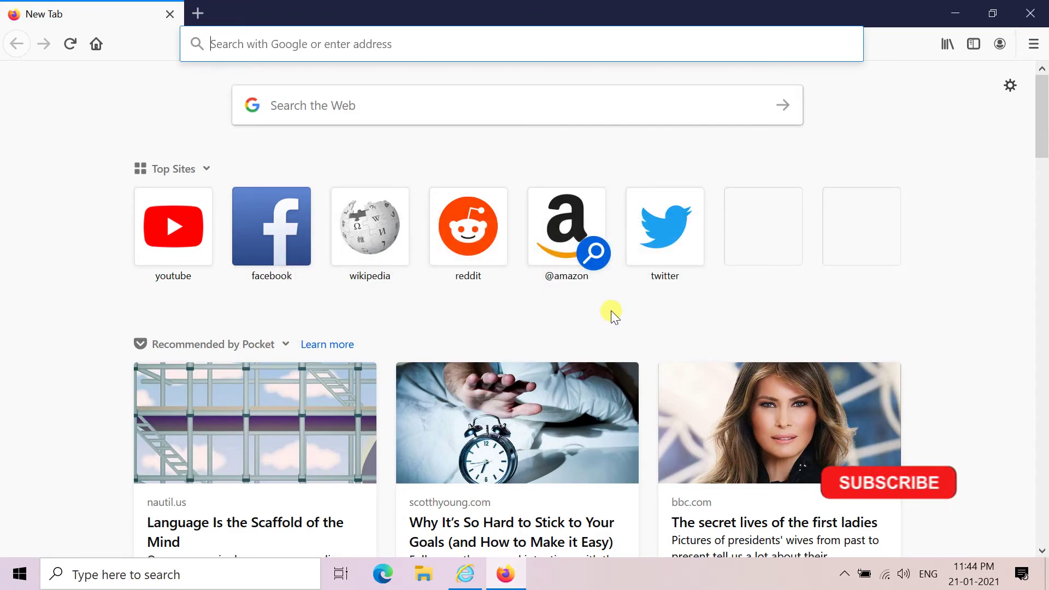